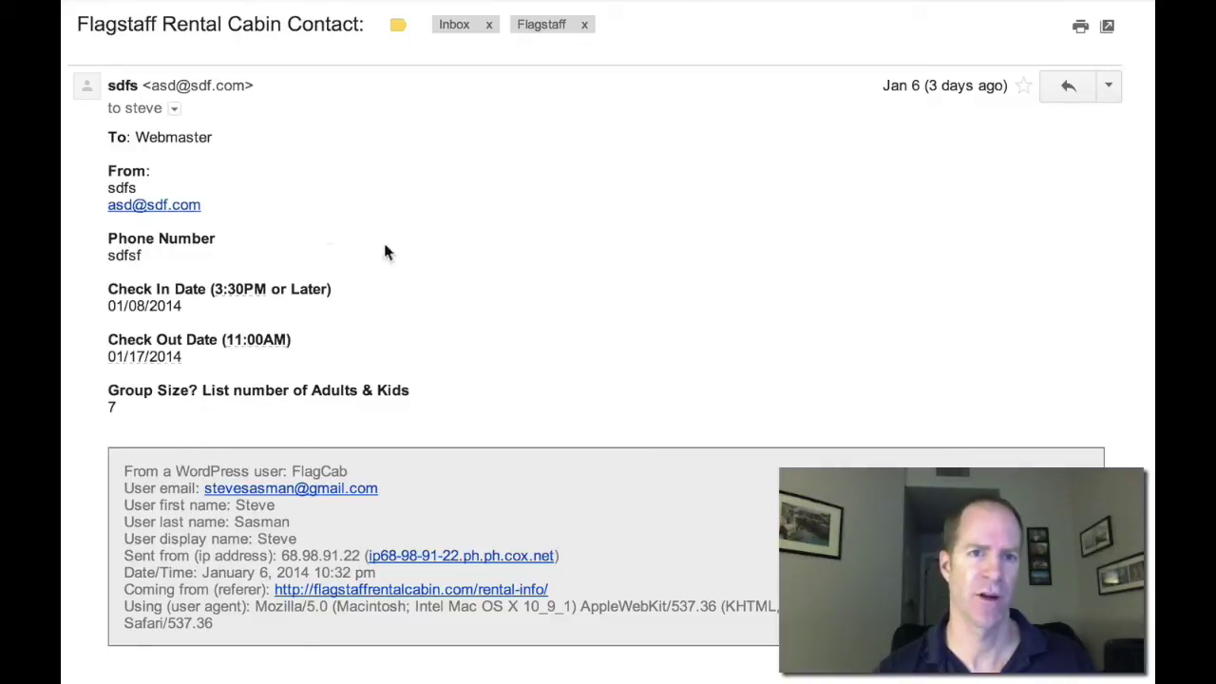
# Step: Reply to the cabin inquiry and insert the 'General - Cabin Customer' Tout template
pyautogui.click(1069, 86)
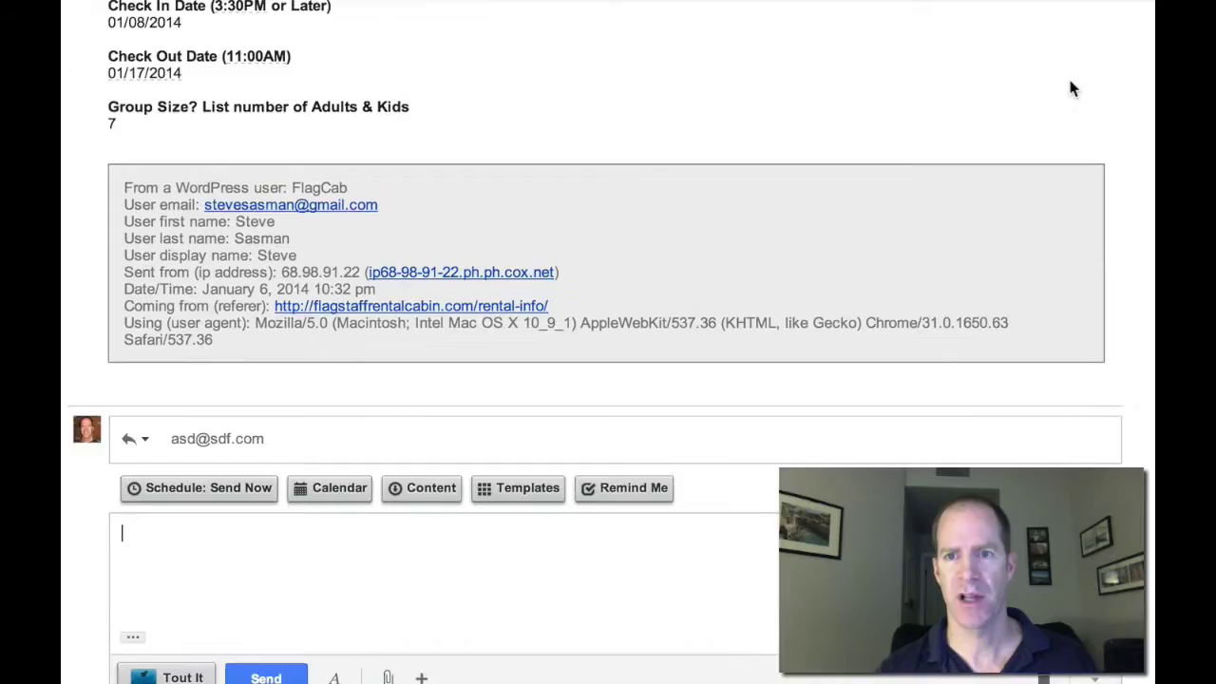
pyautogui.scroll(-3, 773, 406)
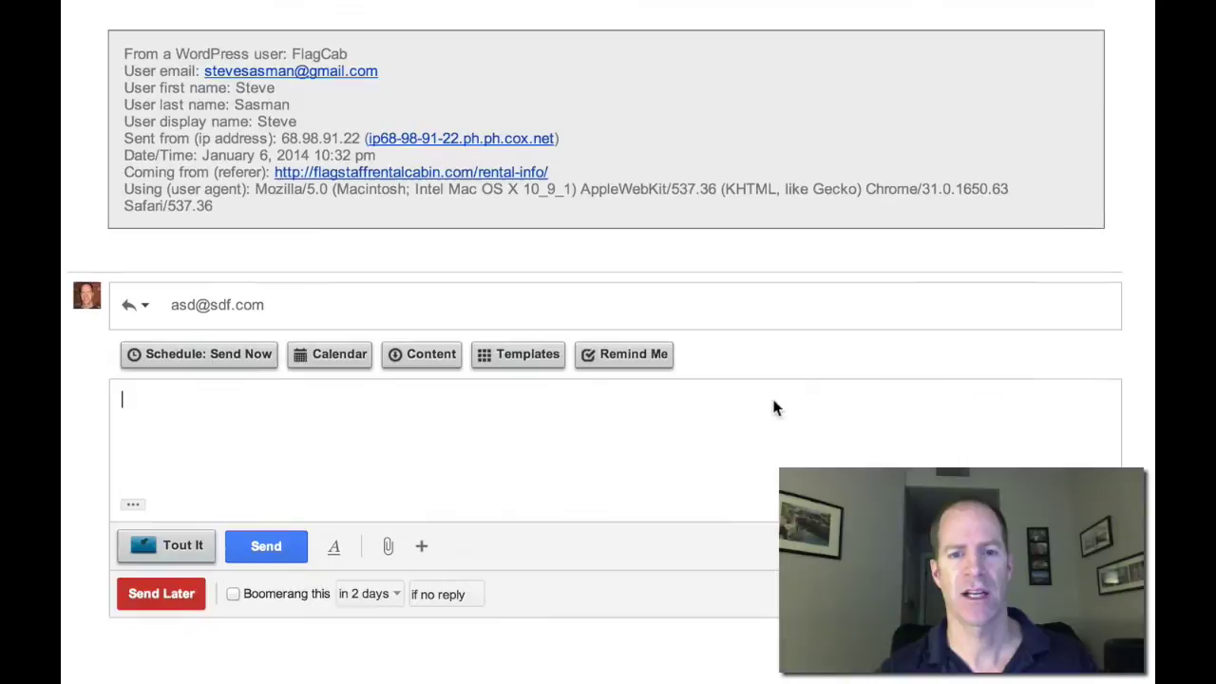
pyautogui.click(525, 360)
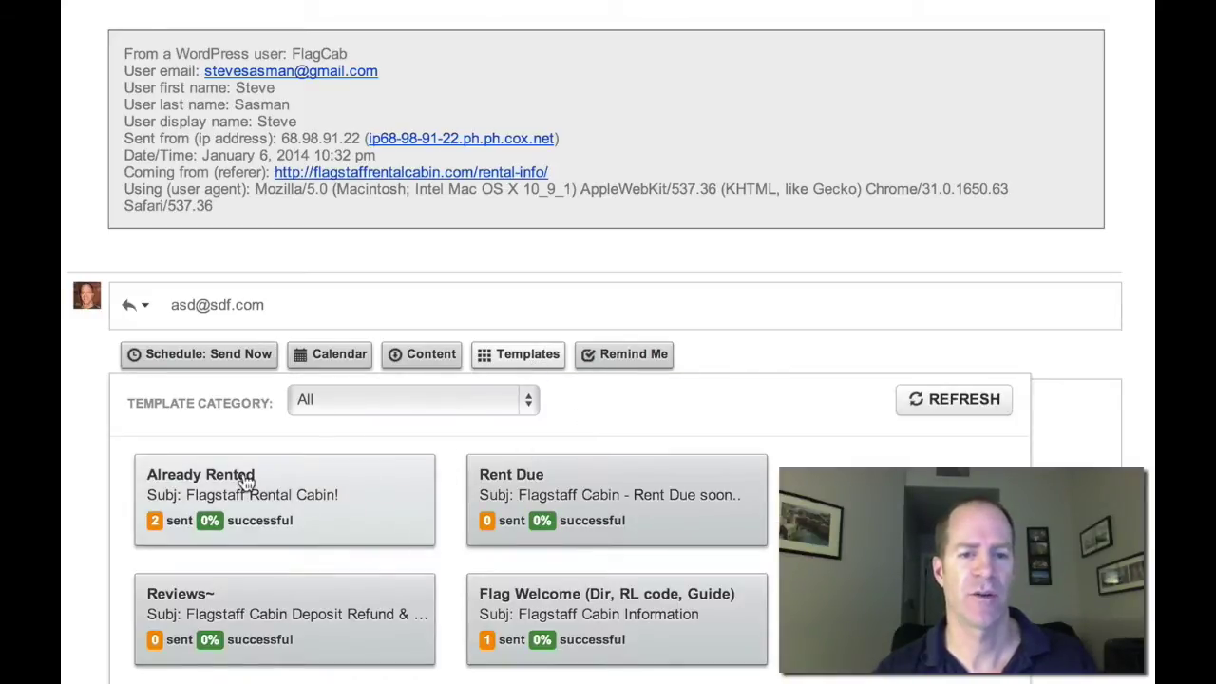
pyautogui.scroll(-1, 448, 504)
pyautogui.scroll(-1, 448, 505)
pyautogui.scroll(2, 449, 505)
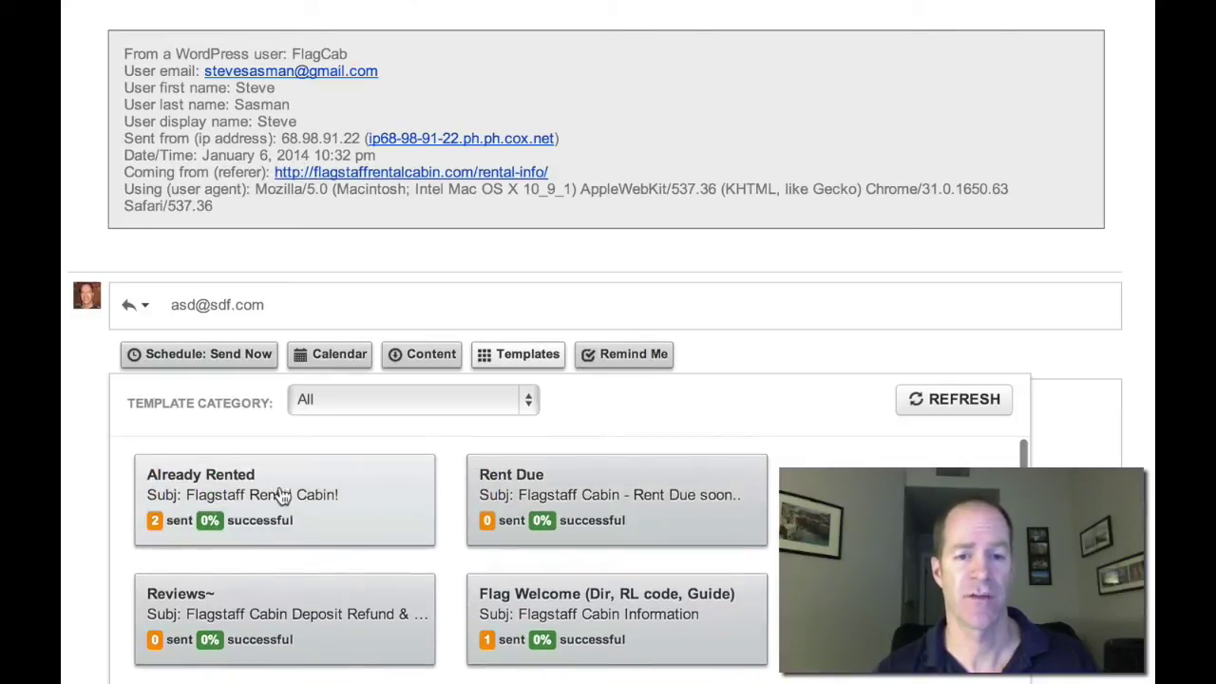
pyautogui.scroll(-2, 448, 557)
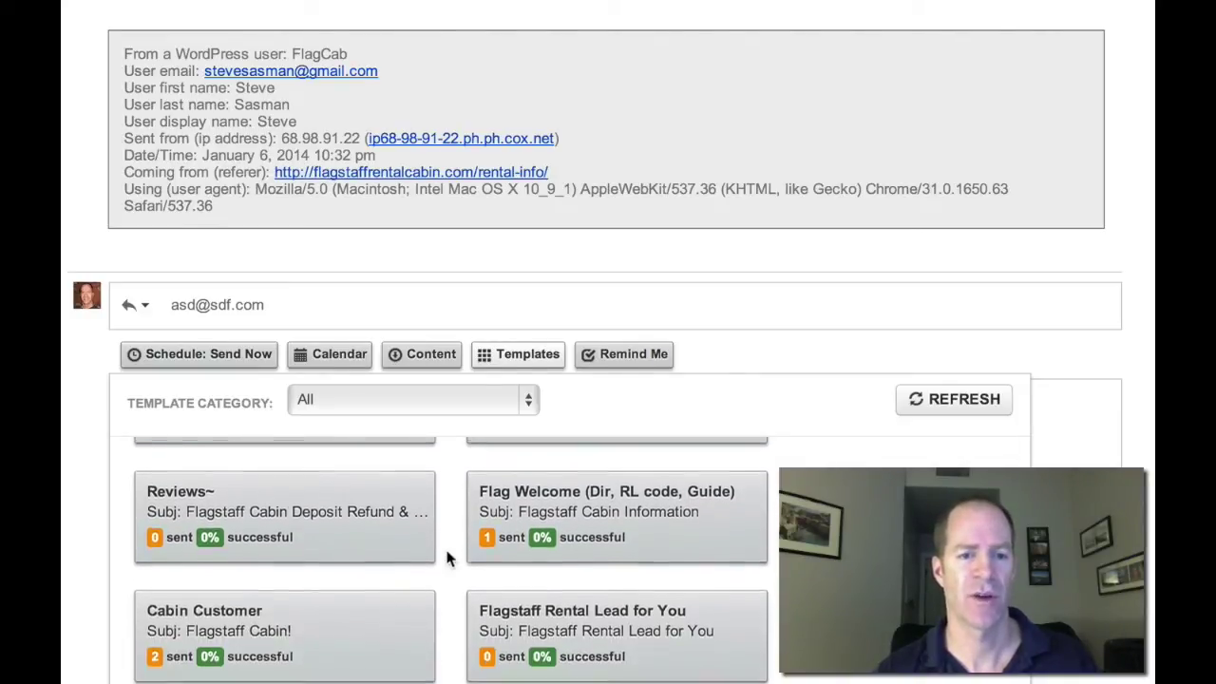
pyautogui.click(213, 606)
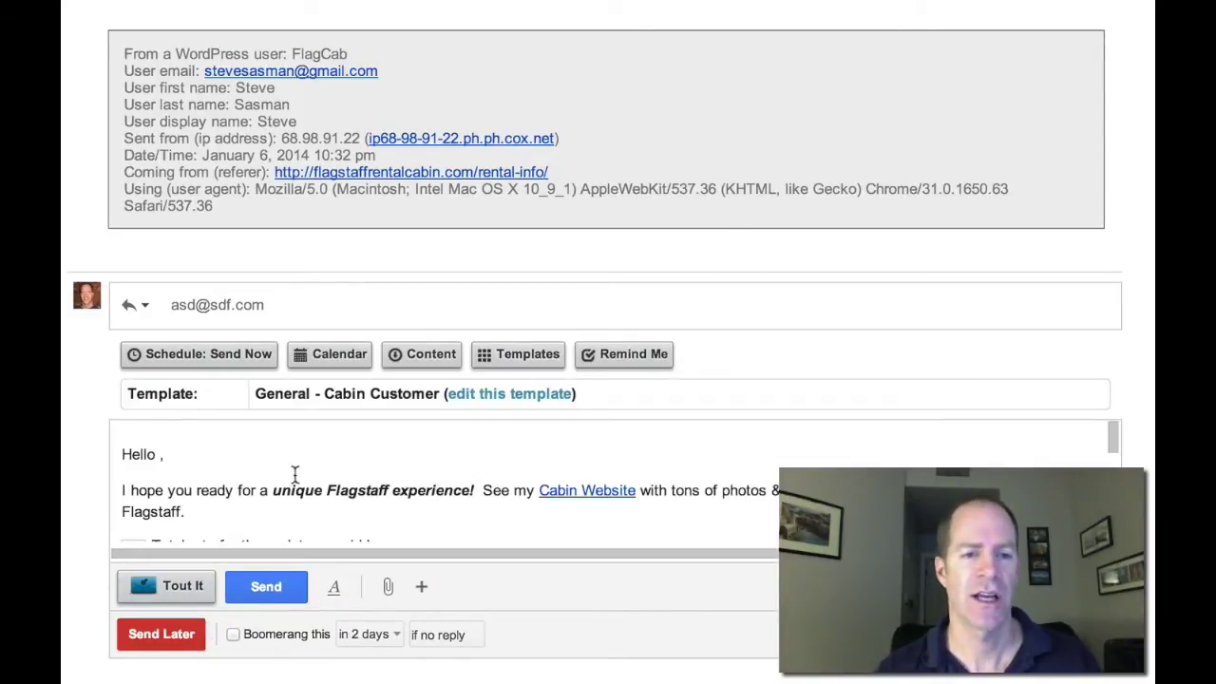
# Step: Add the guest's first name after 'Hello' in the greeting, then review the template body
pyautogui.click(159, 454)
pyautogui.write('Bob')
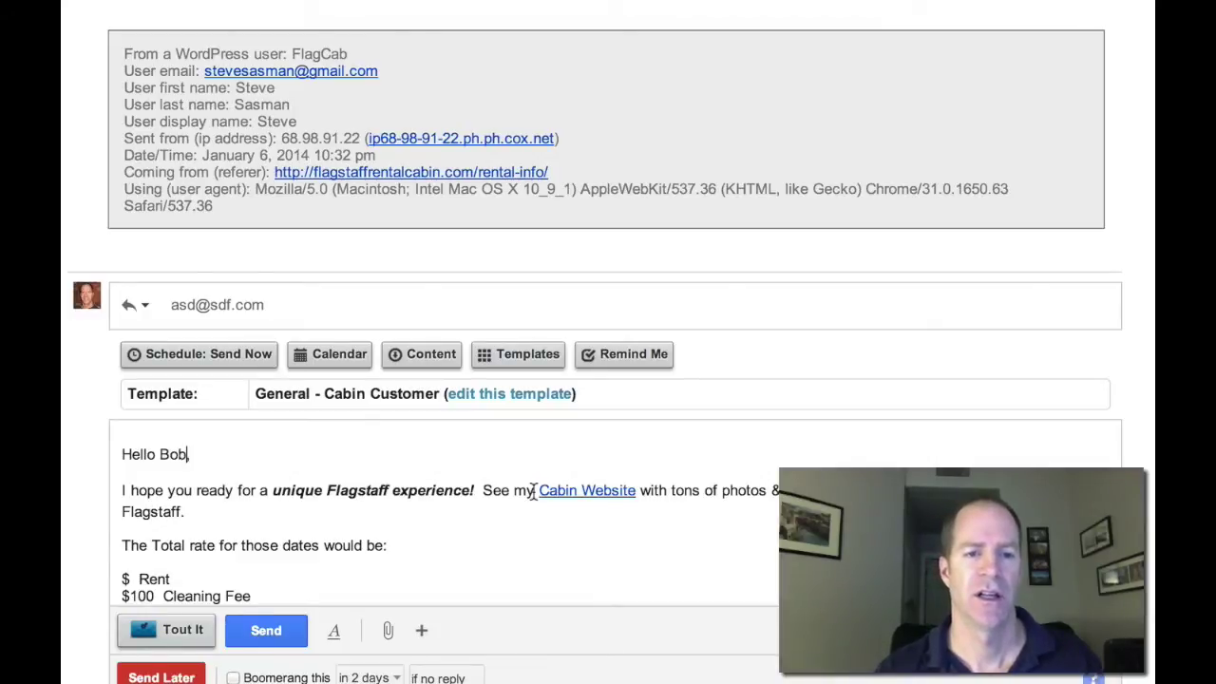
pyautogui.scroll(-3, 532, 492)
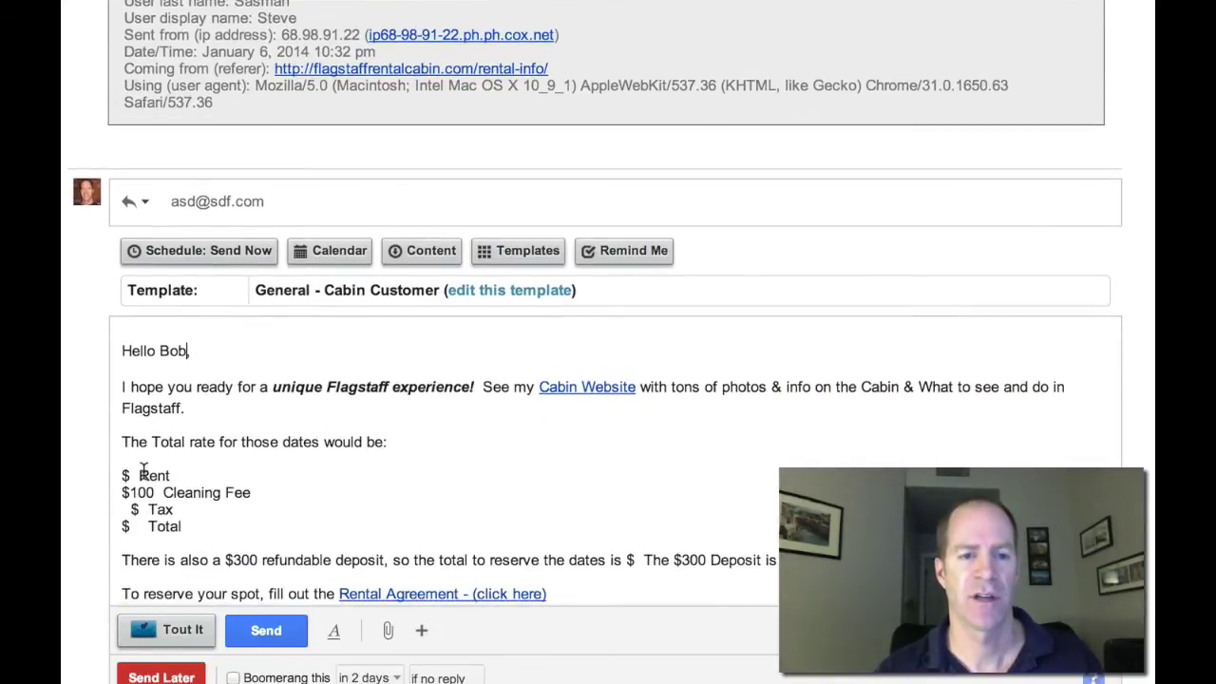
pyautogui.scroll(-3, 377, 486)
pyautogui.scroll(-1, 377, 485)
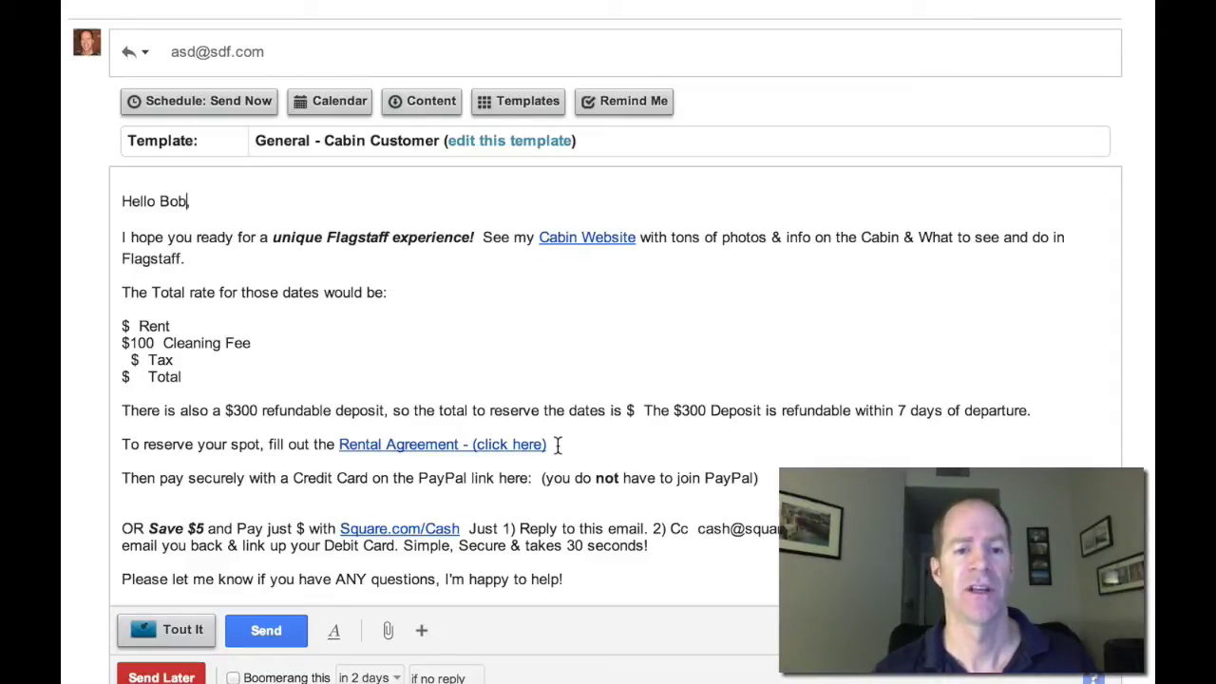
pyautogui.scroll(-2, 557, 444)
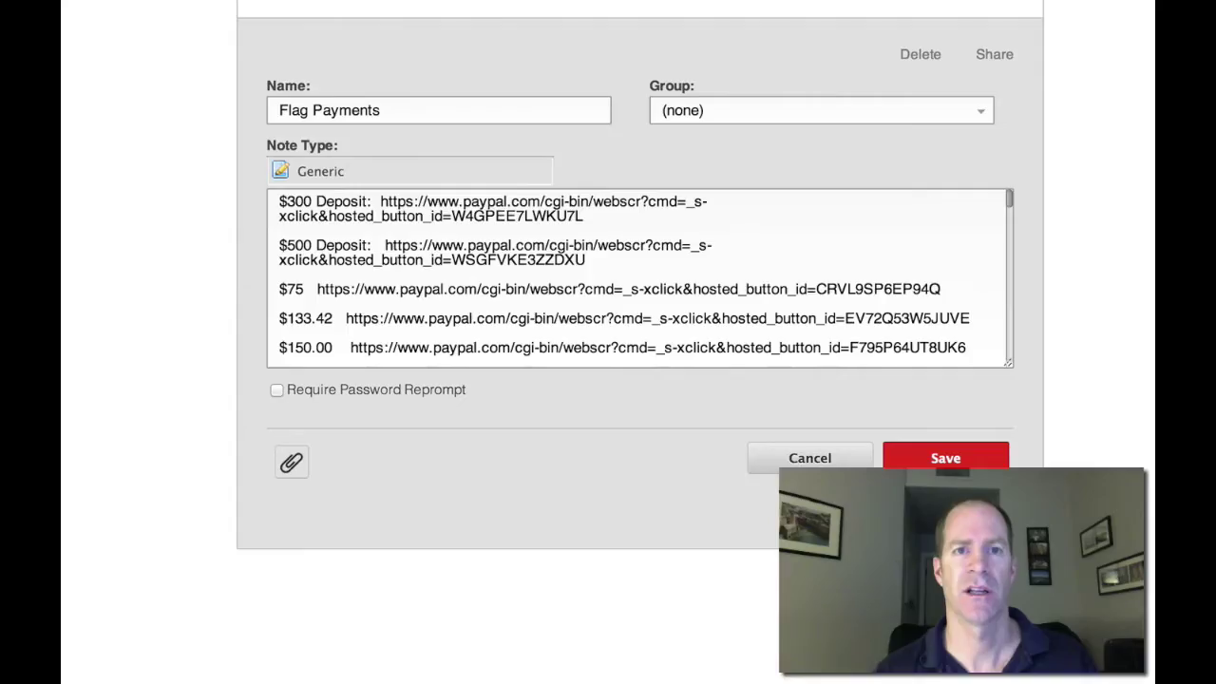
# Step: Copy the $300 Deposit PayPal link from the Flag Payments secure note in LastPass
pyautogui.click(410, 191)
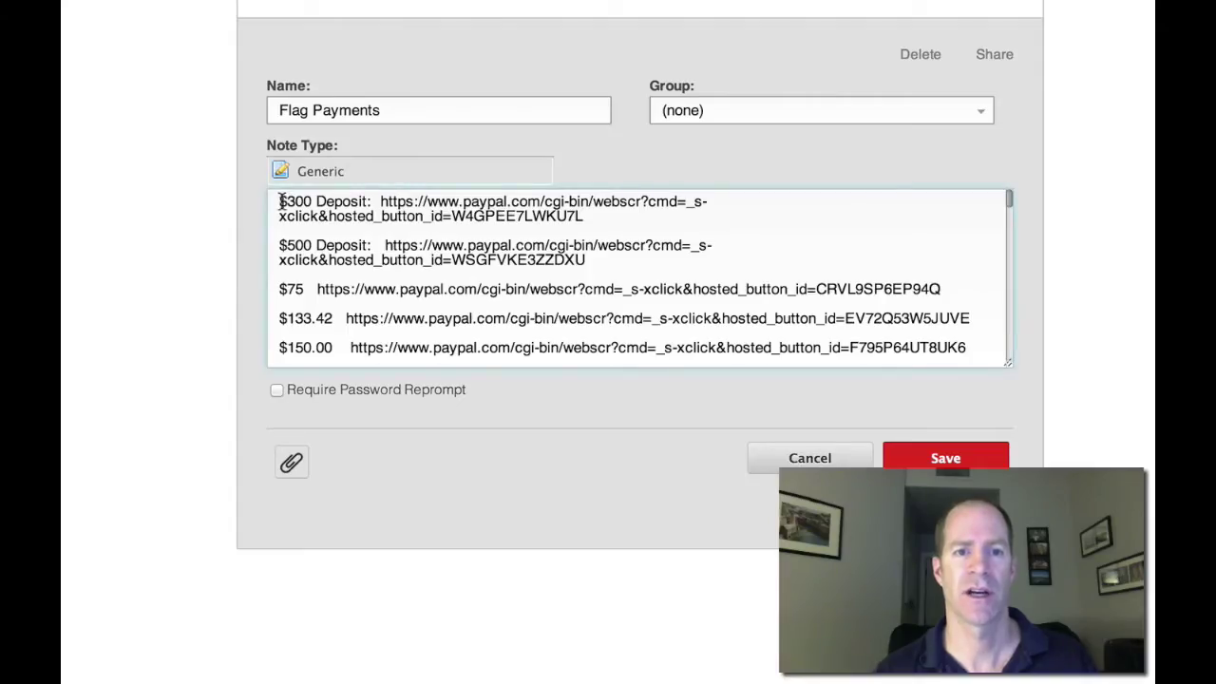
pyautogui.moveTo(280, 202); pyautogui.dragTo(581, 213)
pyautogui.hotkey('ctrl', 'c')
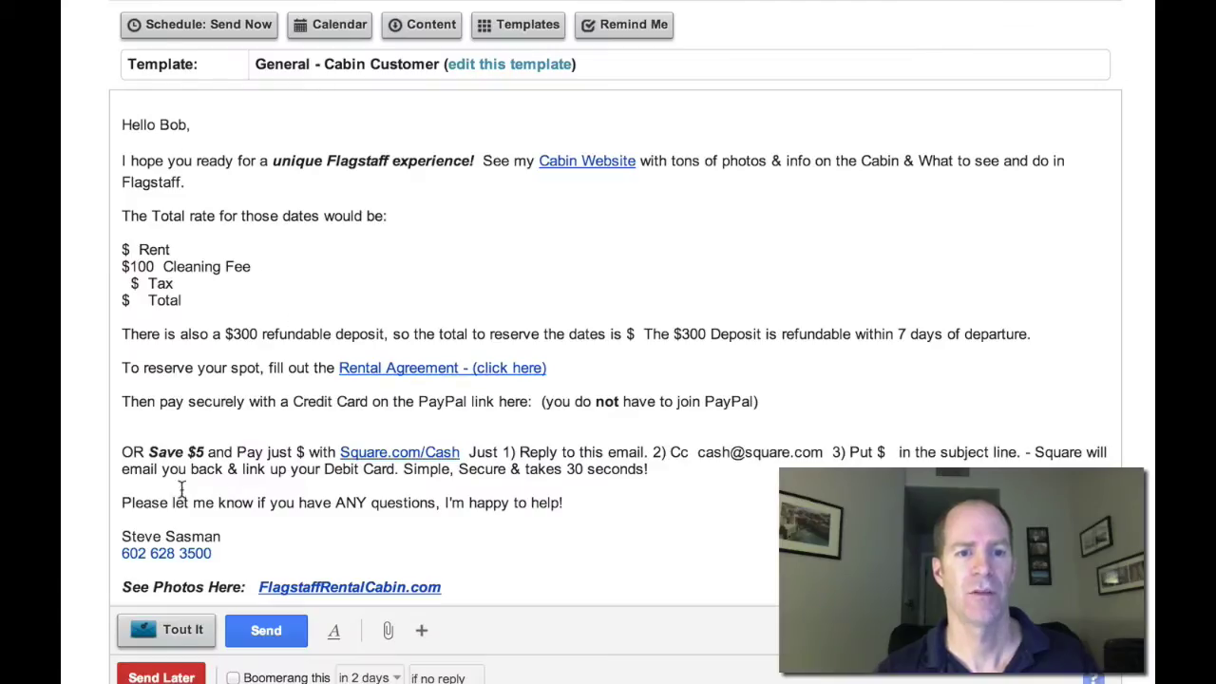
pyautogui.click(133, 433)
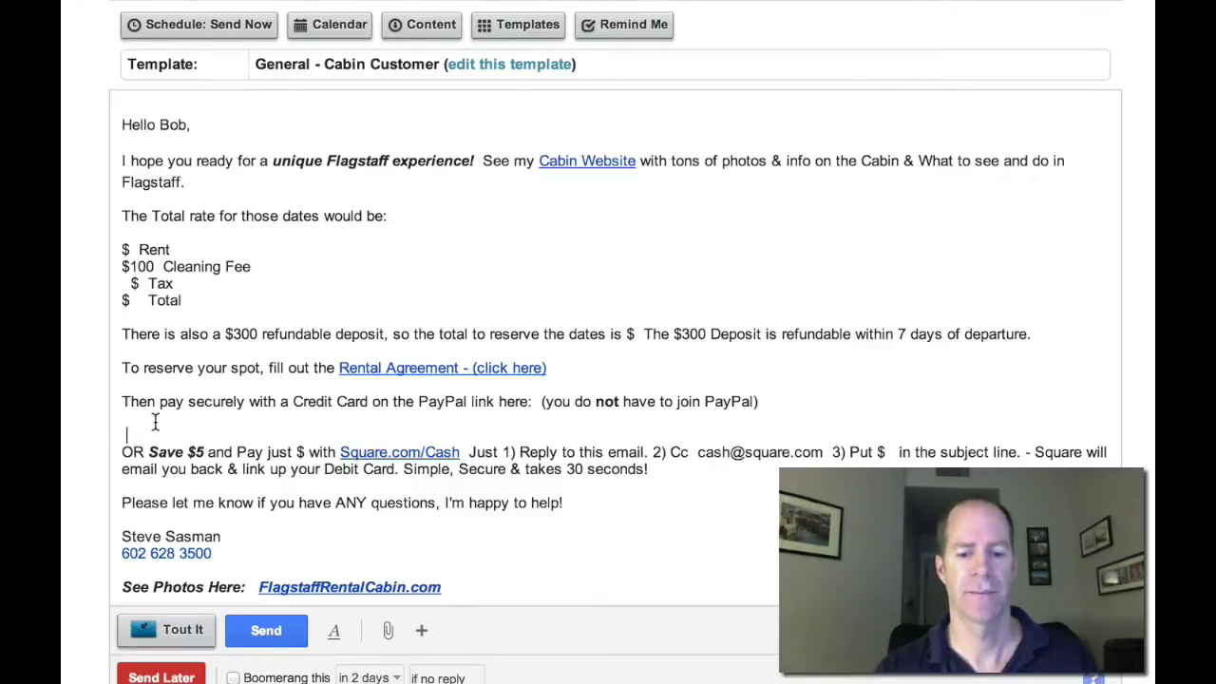
# Step: Paste the $300 Deposit link below the PayPal sentence and delete the 'OR Save $5' Square Cash paragraph
pyautogui.hotkey('ctrl', 'v')
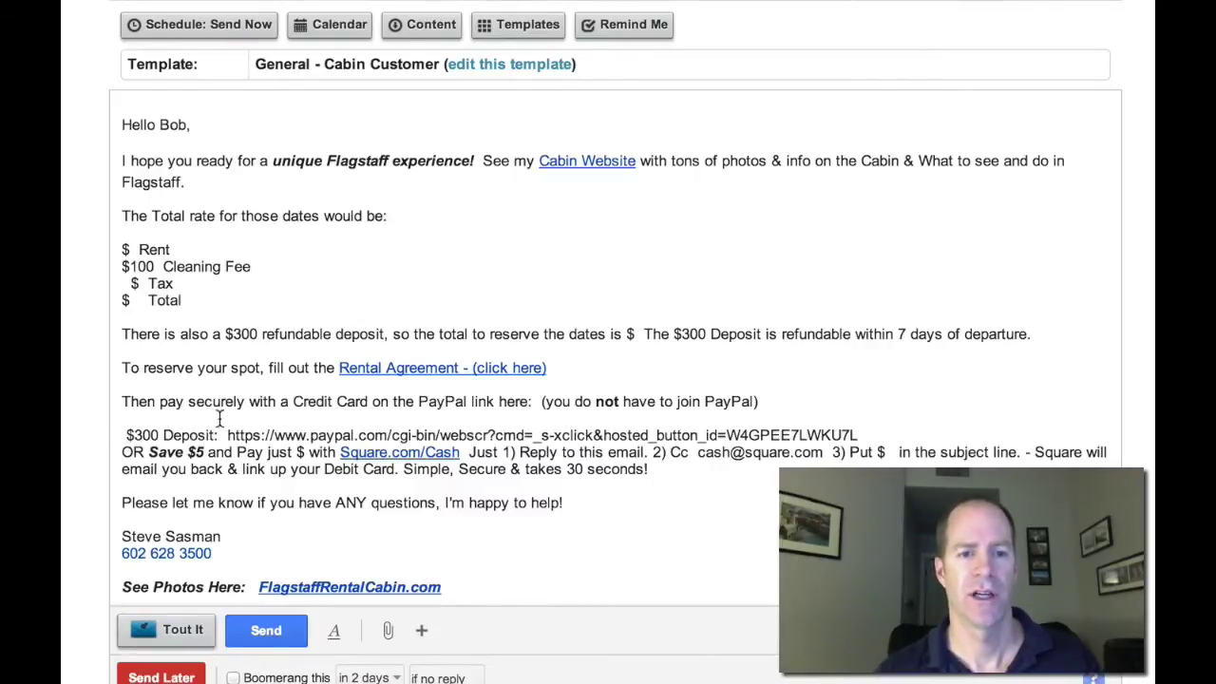
pyautogui.click(123, 453)
pyautogui.press('Return')
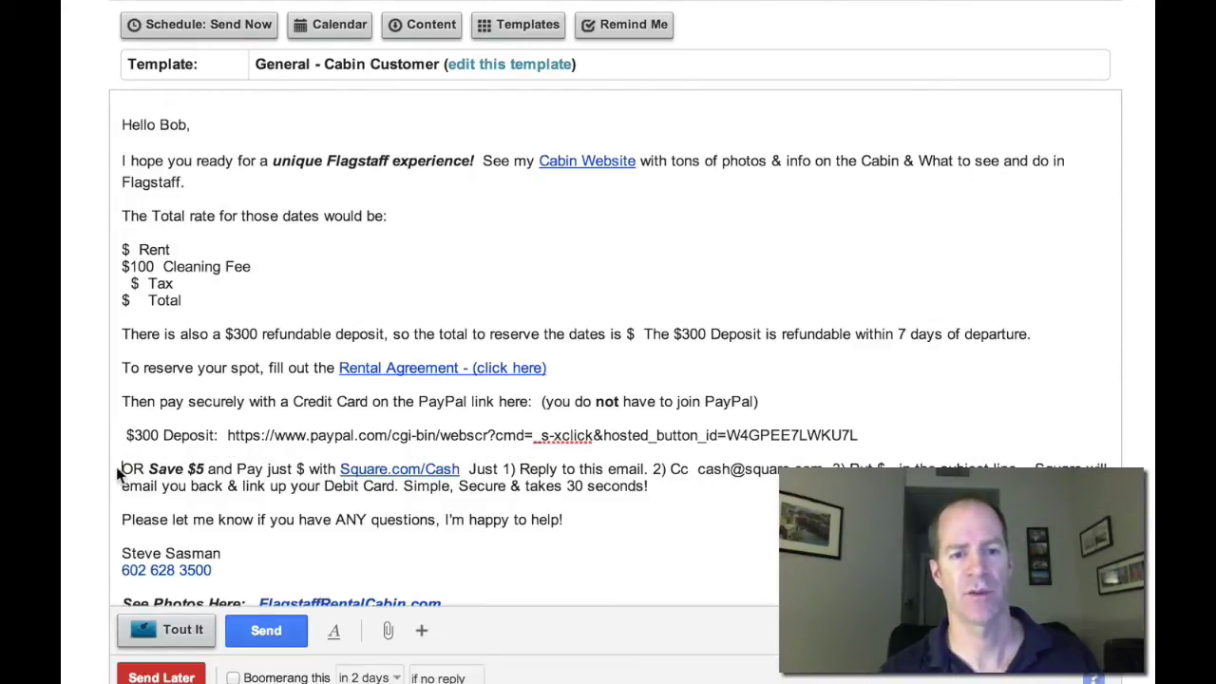
pyautogui.moveTo(122, 467); pyautogui.dragTo(676, 486)
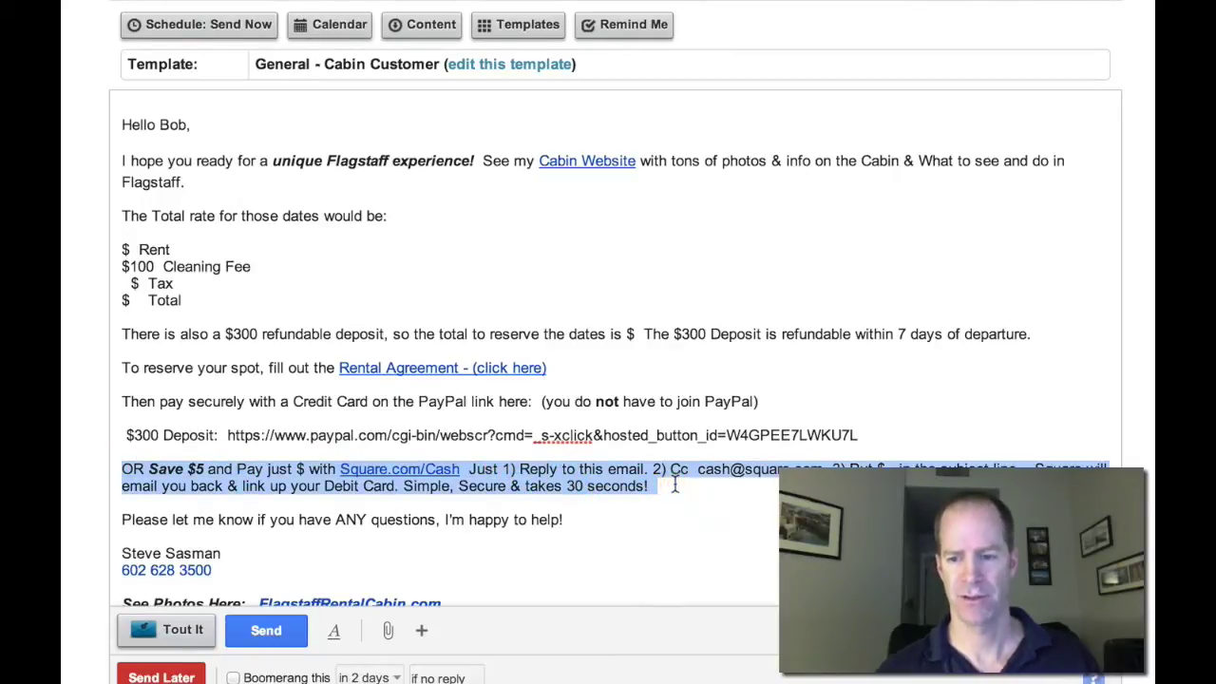
pyautogui.press('BackSpace')
pyautogui.press('BackSpace')
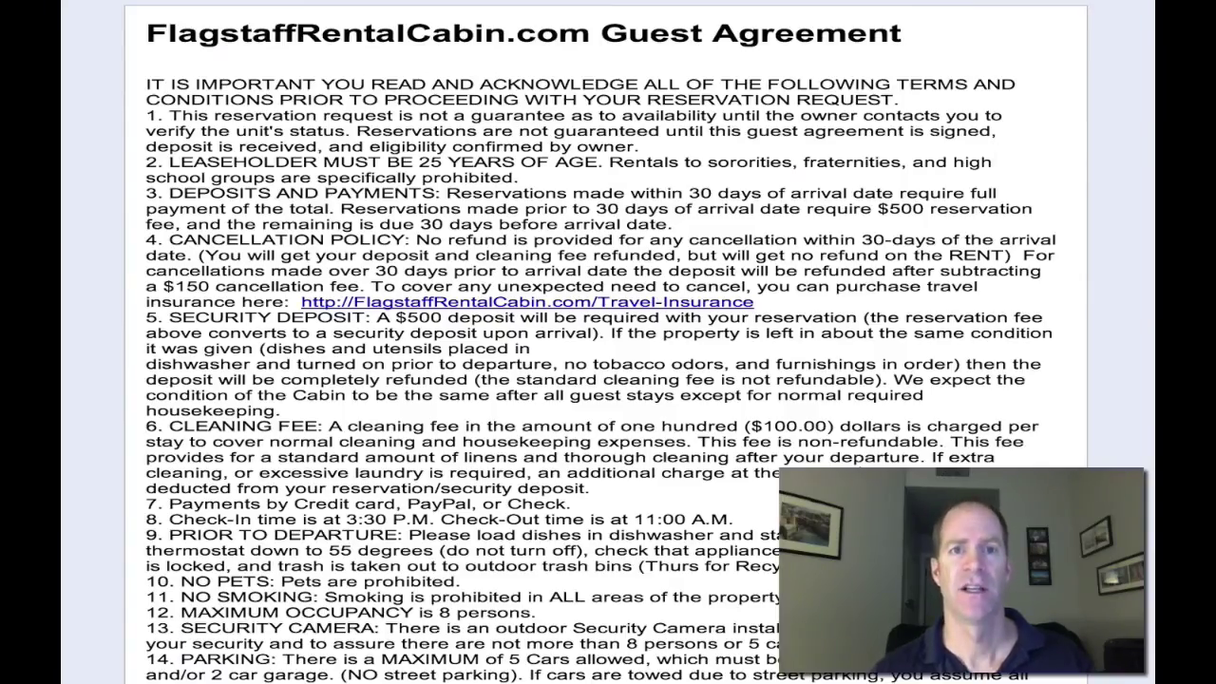
# Step: Scroll through the Guest Agreement's 26 rental terms down to the responsible party's detail fields
pyautogui.scroll(-2, 606, 342)
pyautogui.scroll(-3, 600, 342)
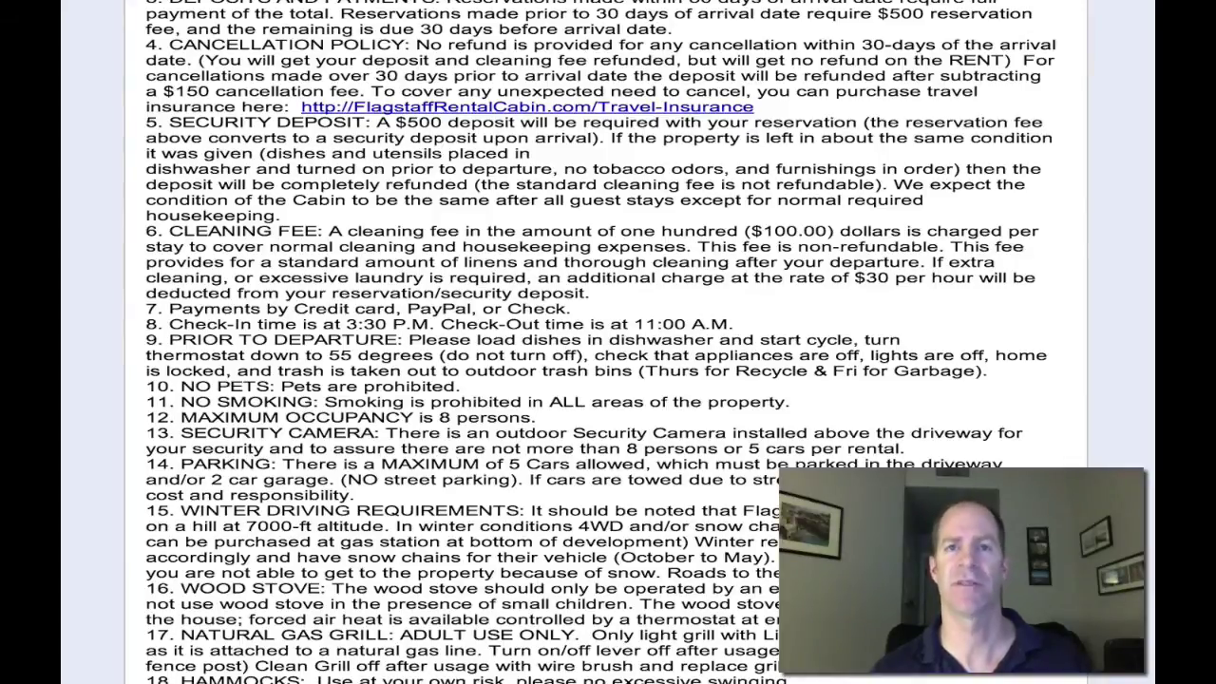
pyautogui.scroll(-1, 601, 342)
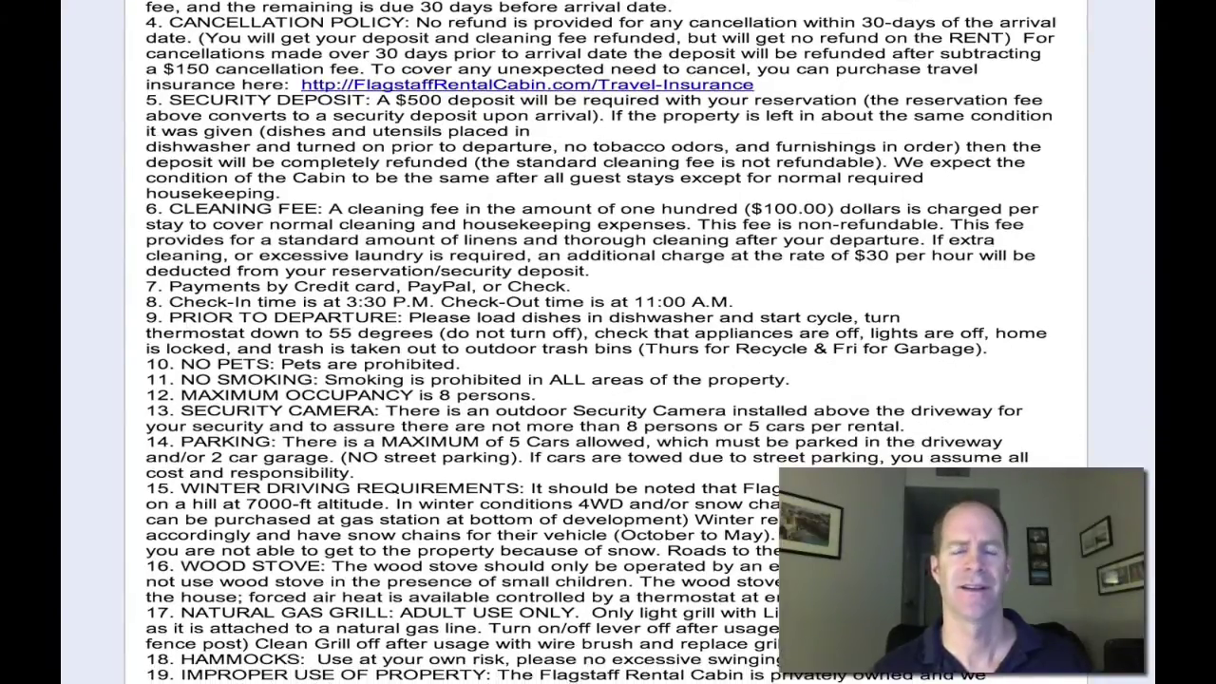
pyautogui.scroll(-3, 600, 342)
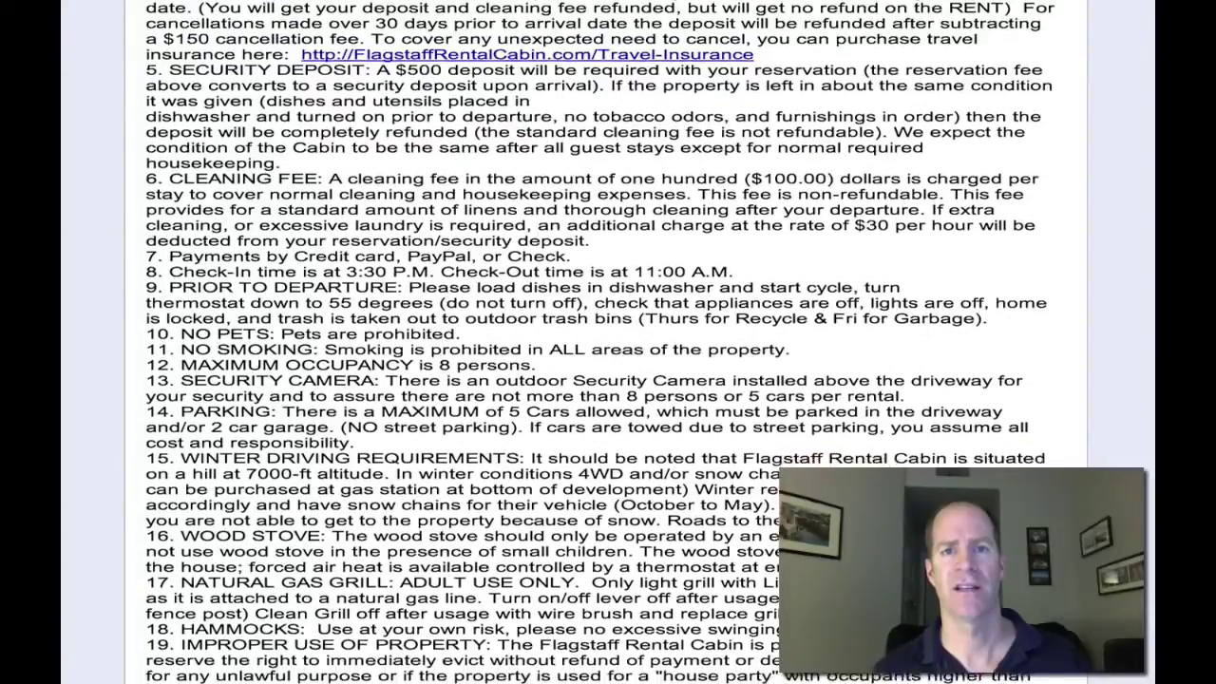
pyautogui.scroll(-1, 600, 342)
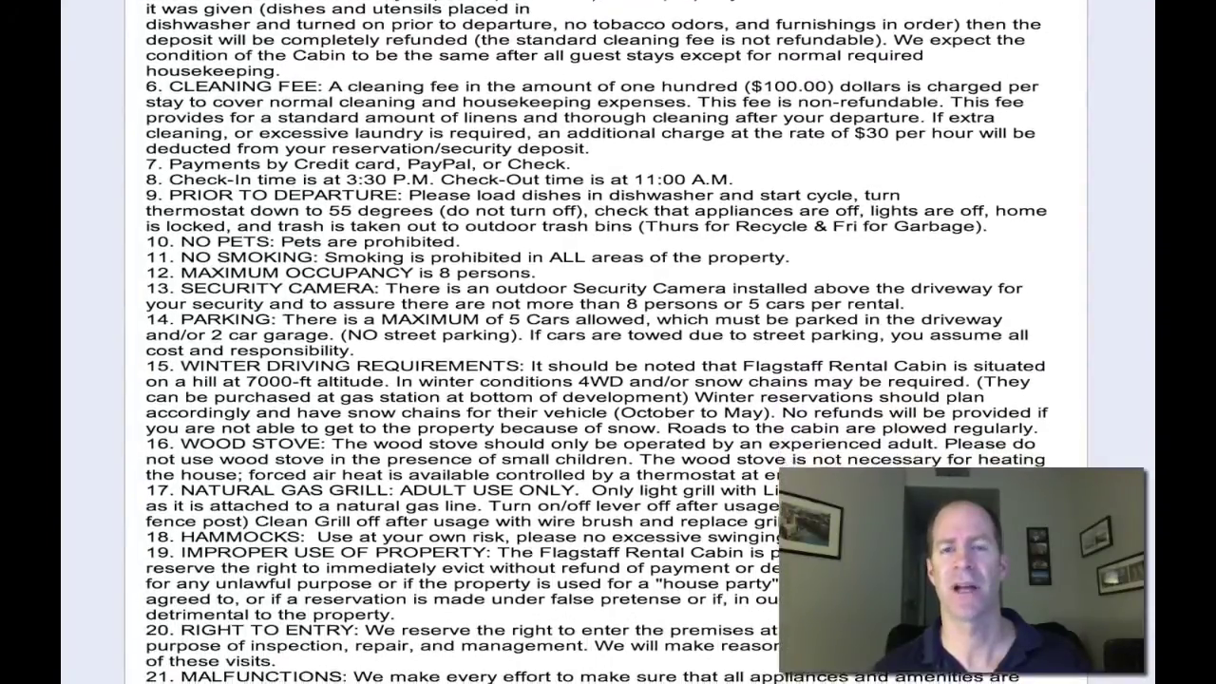
pyautogui.scroll(-6, 601, 342)
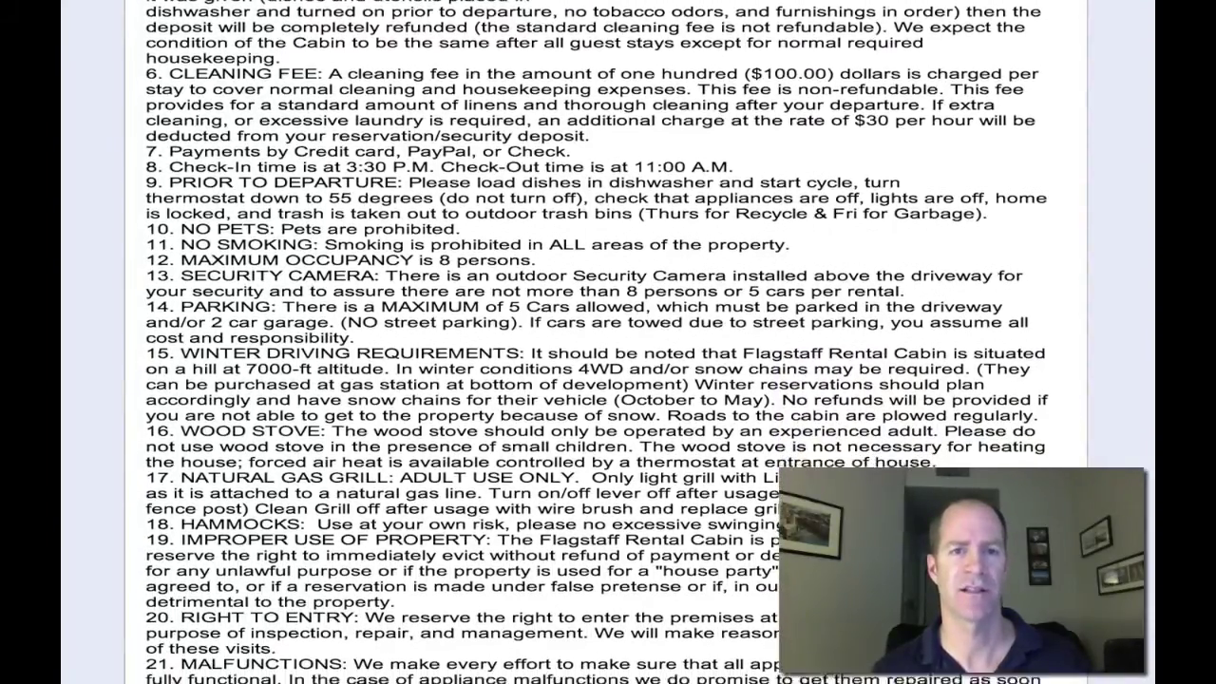
pyautogui.scroll(-20, 601, 342)
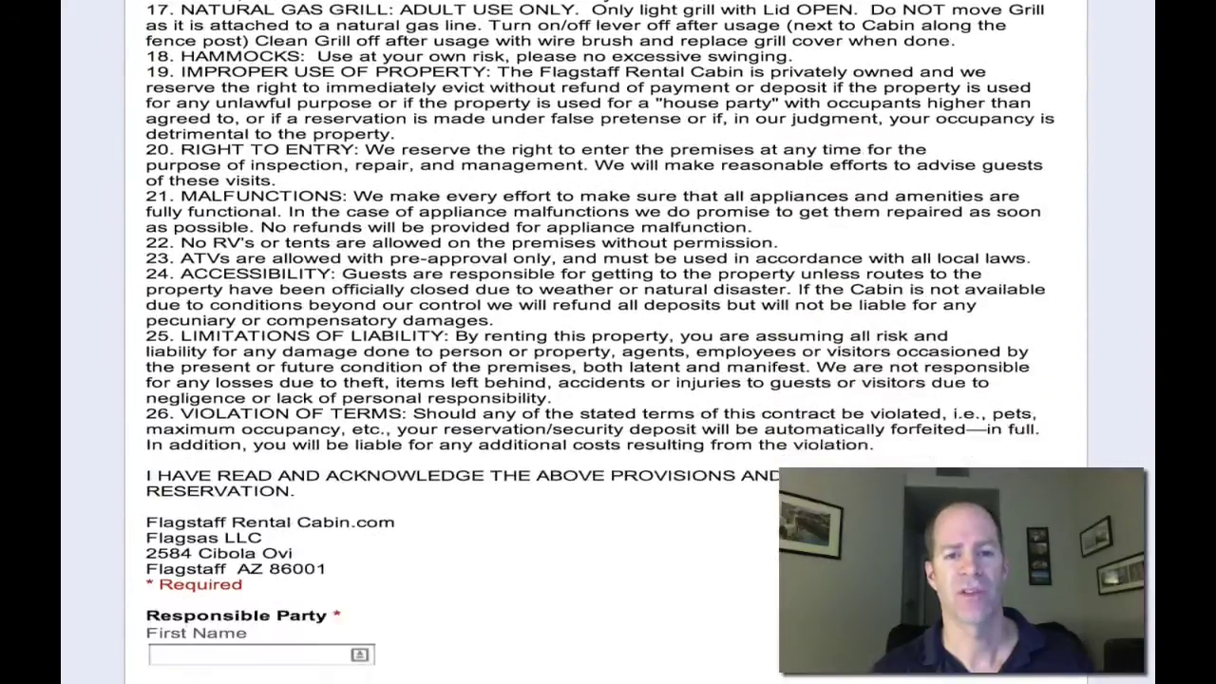
pyautogui.scroll(-5, 601, 342)
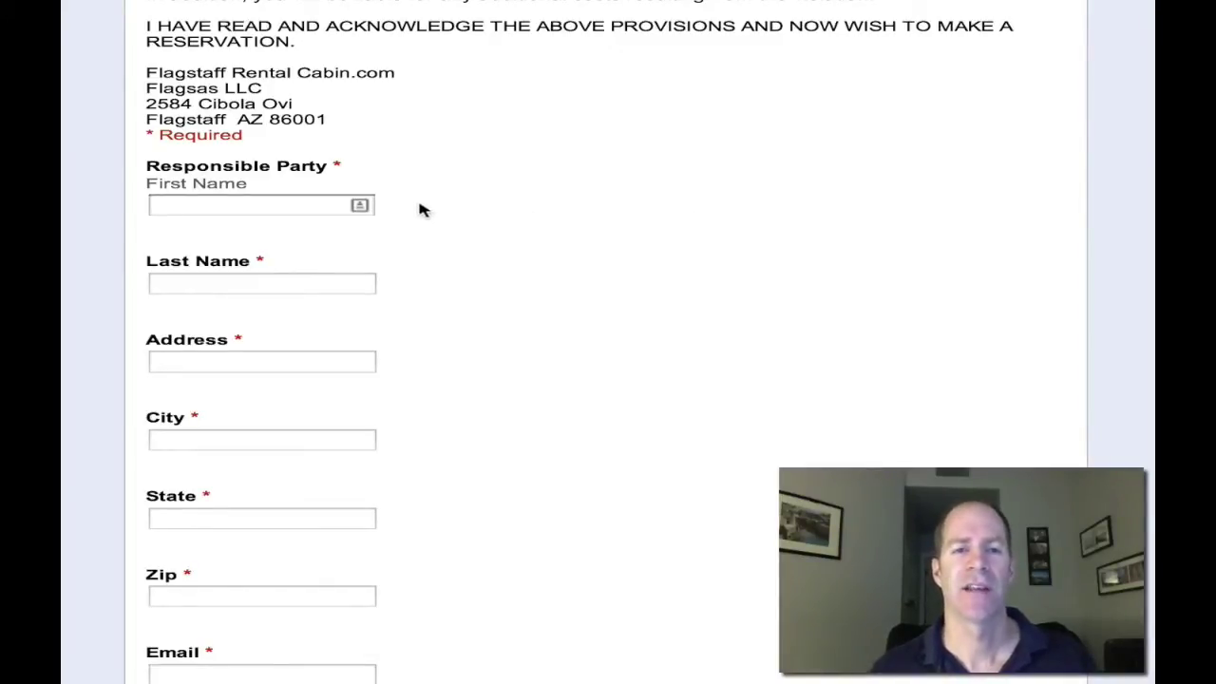
pyautogui.scroll(-4, 424, 207)
pyautogui.scroll(-10, 426, 209)
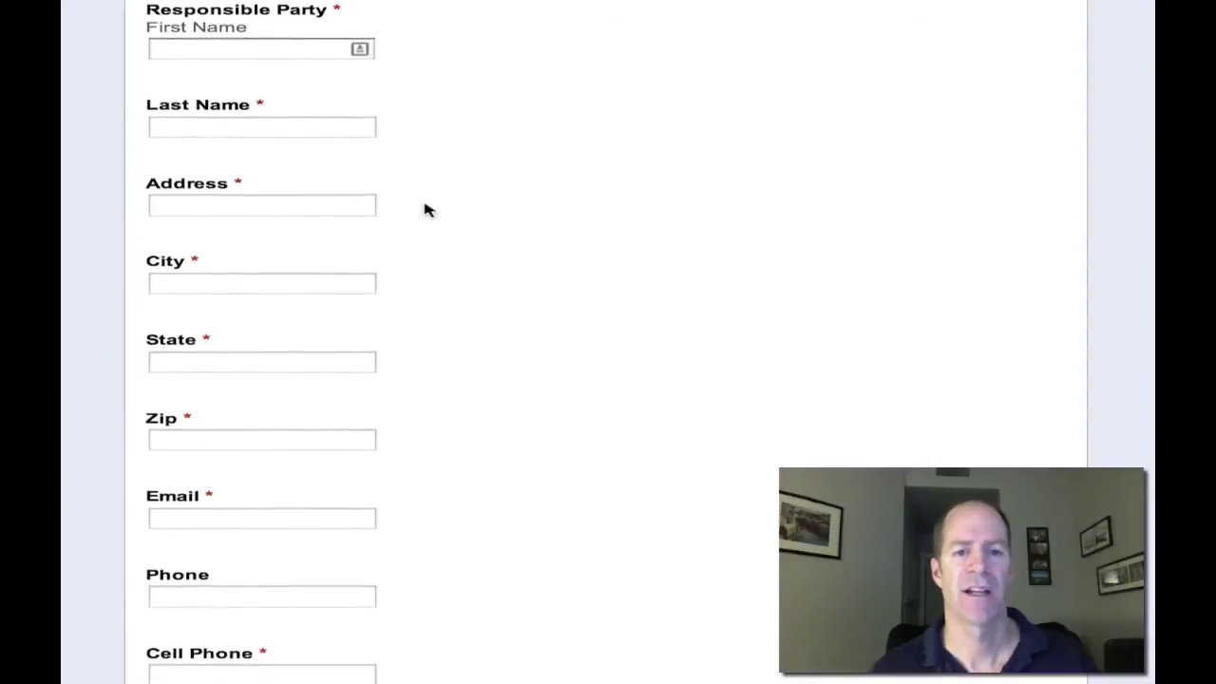
pyautogui.scroll(-3, 426, 209)
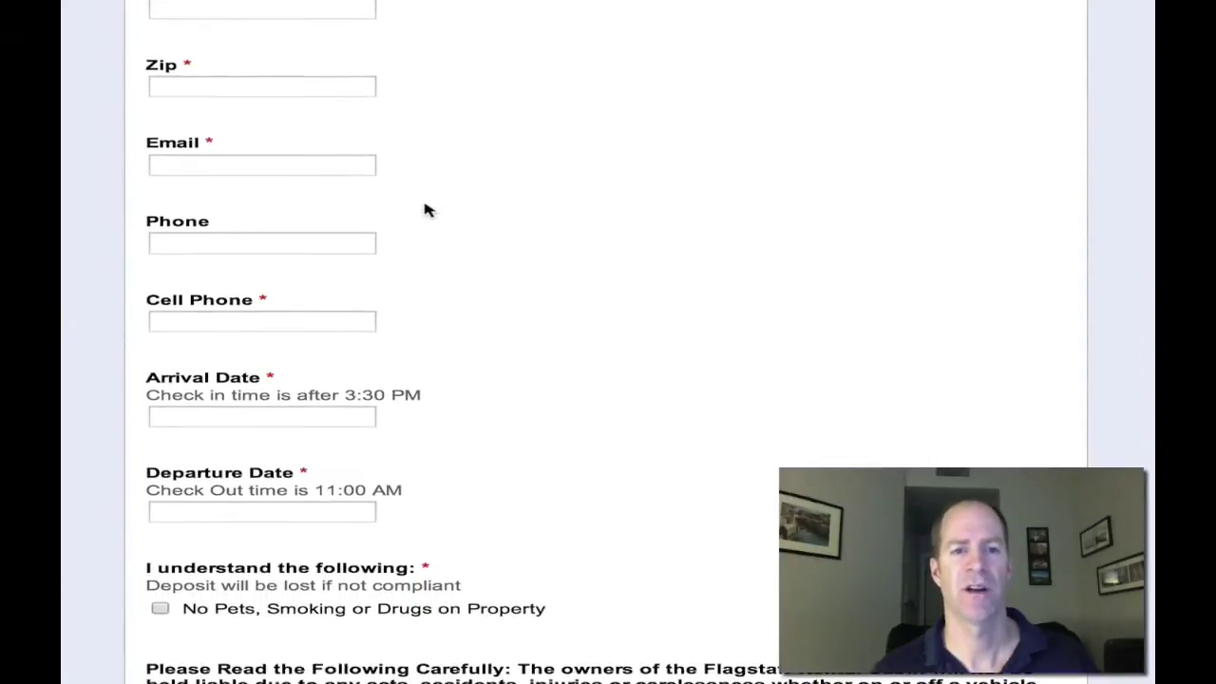
pyautogui.scroll(-3, 532, 334)
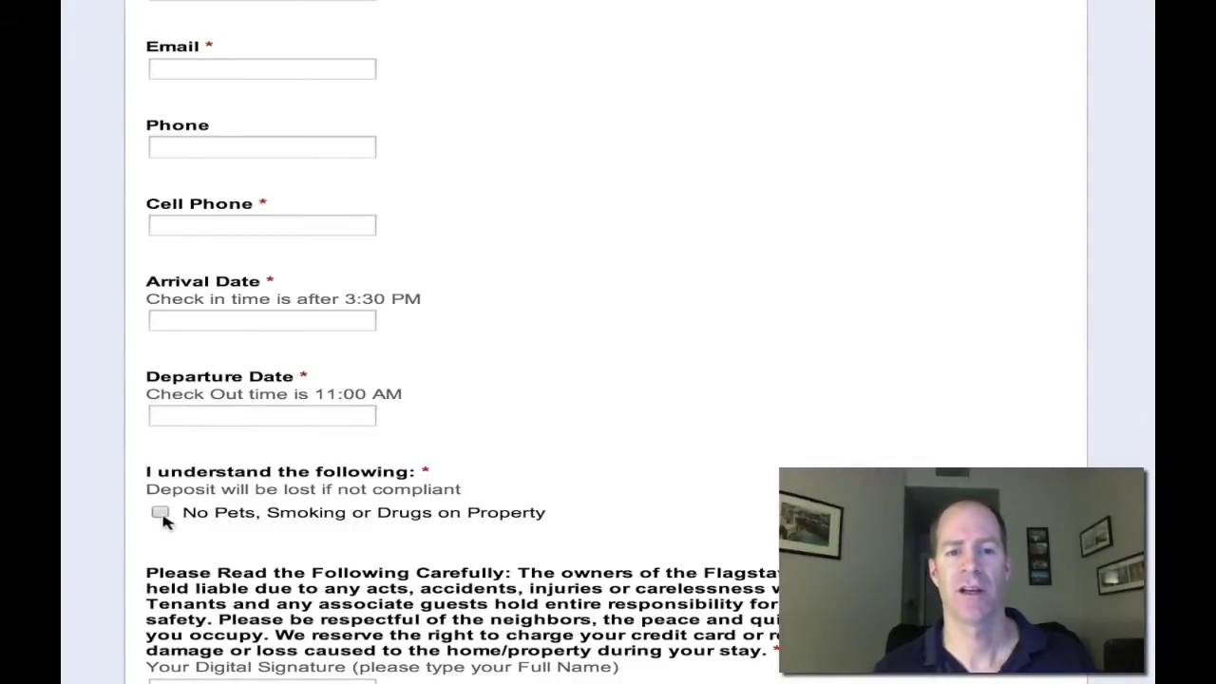
pyautogui.scroll(-1, 637, 423)
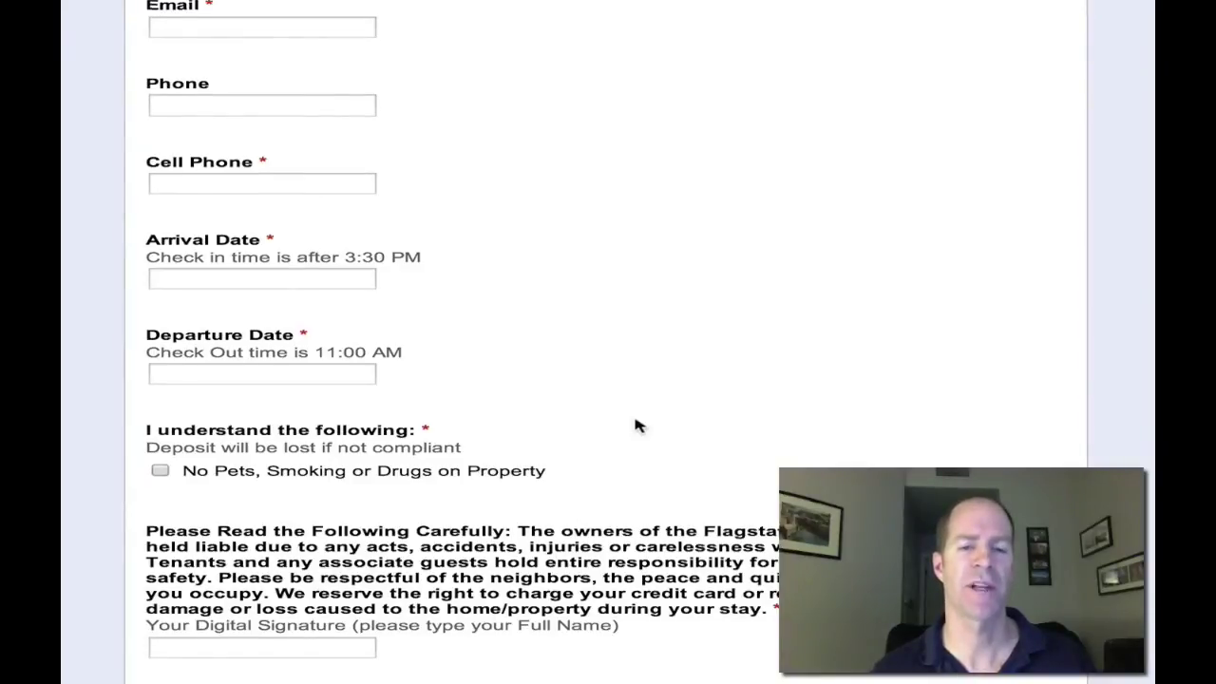
pyautogui.scroll(-4, 635, 426)
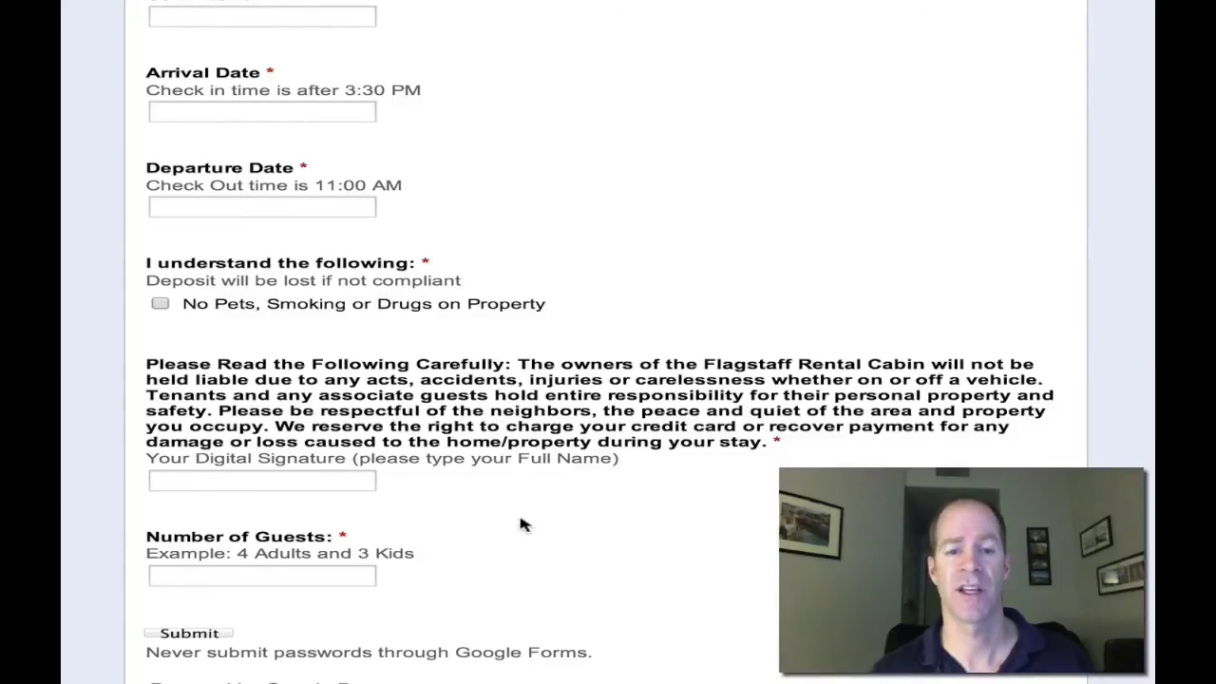
pyautogui.scroll(-1, 520, 524)
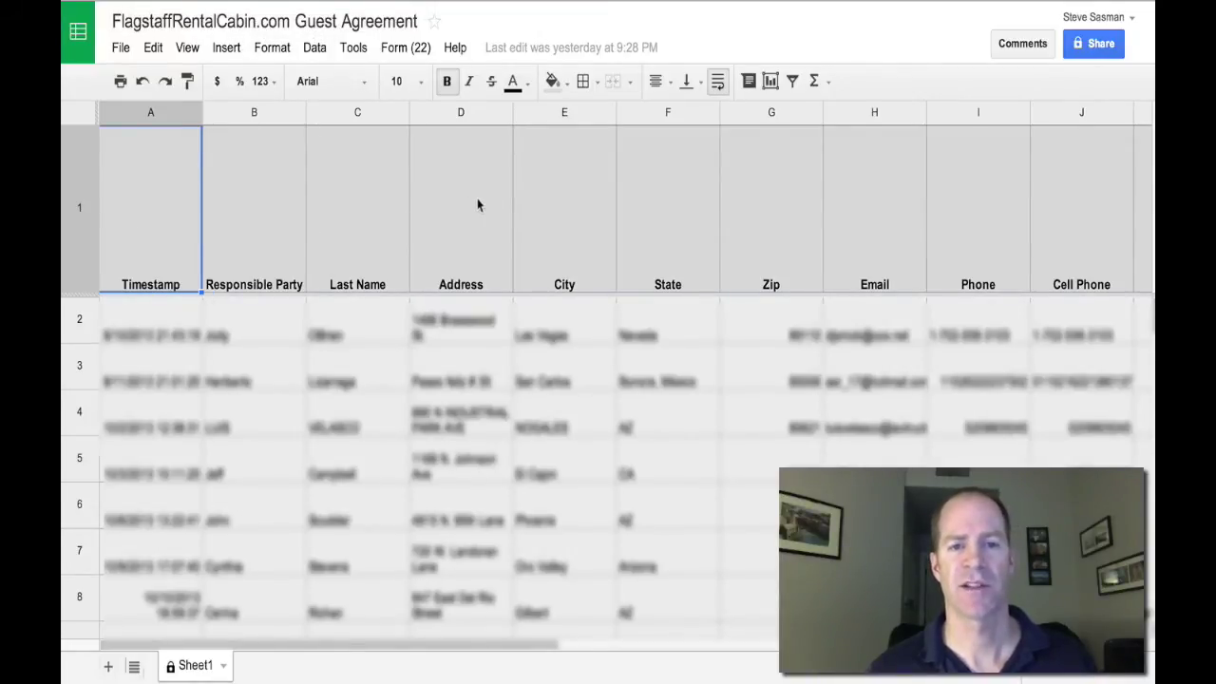
# Step: Scroll the Guest Agreement responses sheet right to view columns H–O, through Number of Guests
pyautogui.hscroll(8, 518, 199)
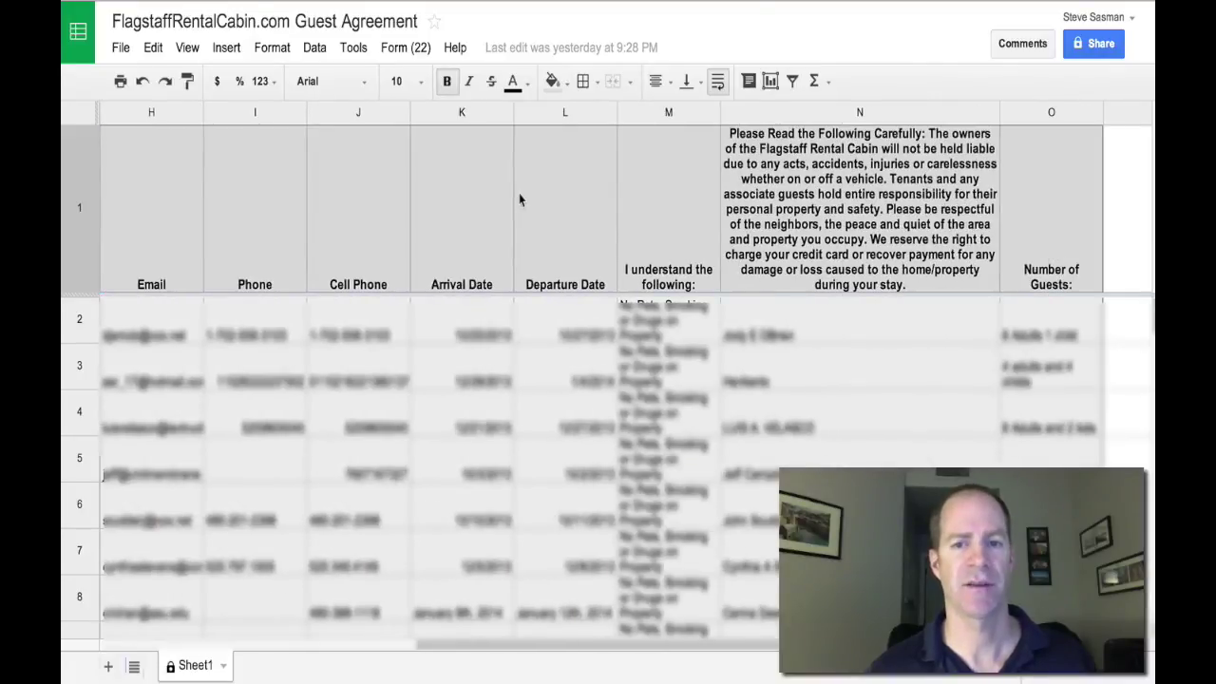